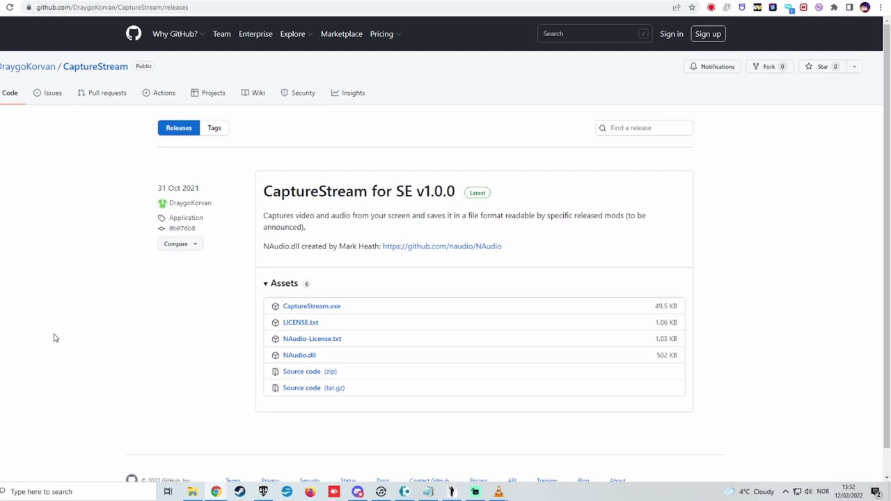
- Zoom the v1.0.0 release page to 150% and download CaptureStream.exe from its Assets
key(ctrl+plus)
key(ctrl+plus)
key(ctrl+plus)
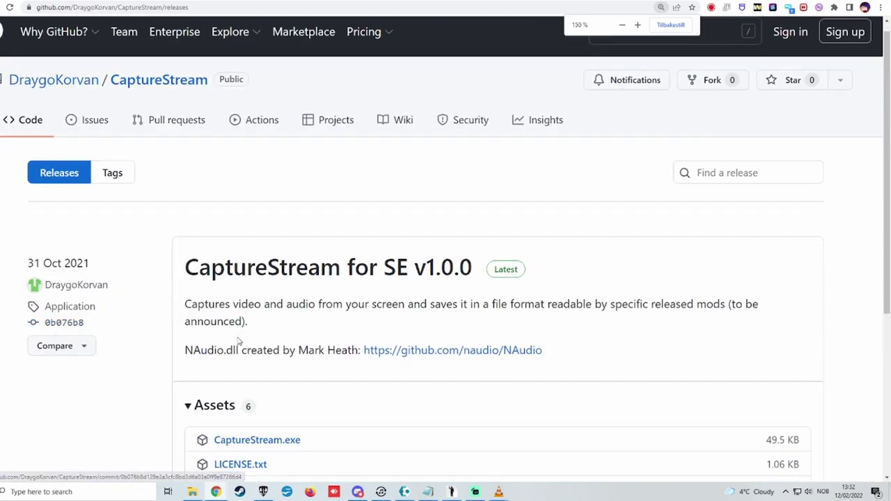
scroll(239, 341, down, 3)
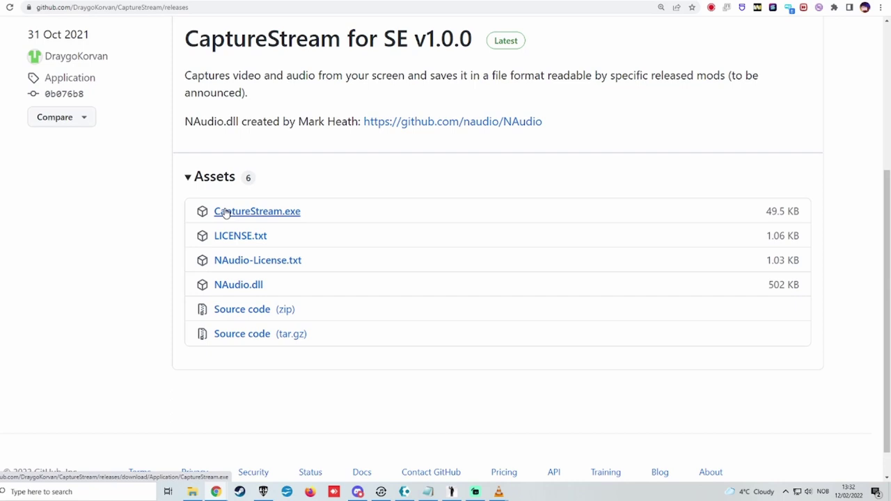
click(246, 211)
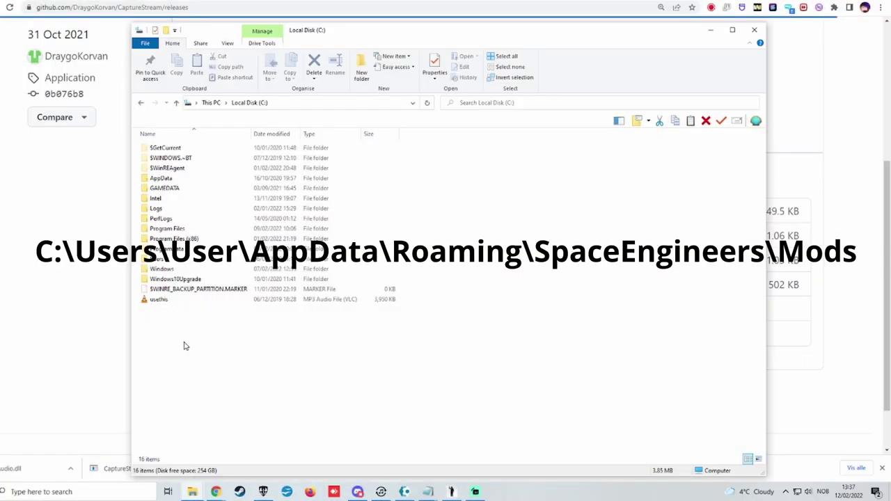
- Browse from C: through the user's AppData\Roaming to the SpaceEngineers\Mods folder
double_click(161, 259)
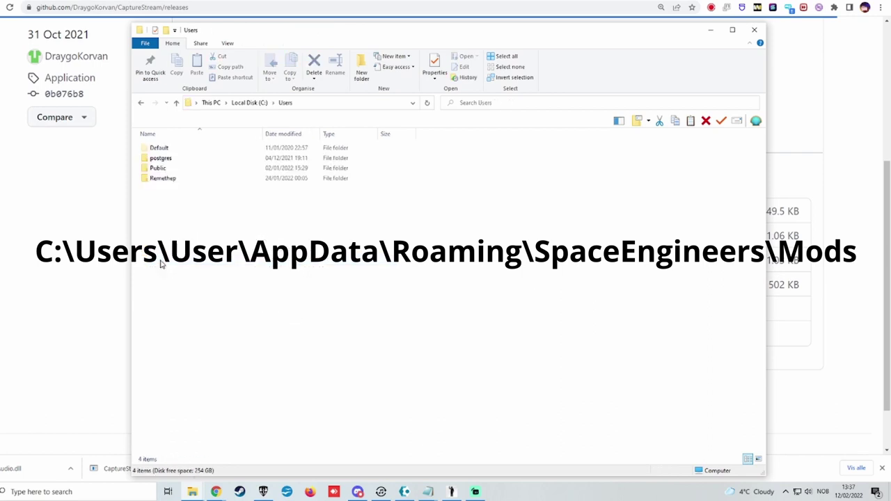
double_click(164, 181)
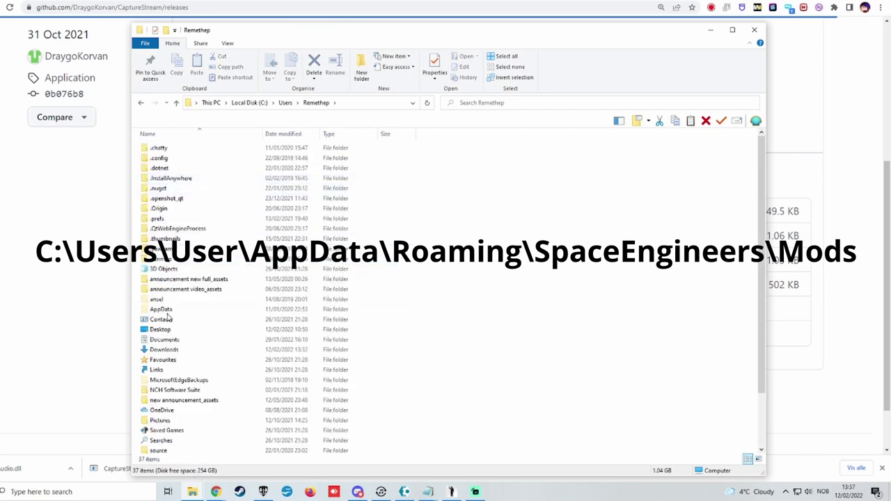
double_click(161, 309)
double_click(156, 170)
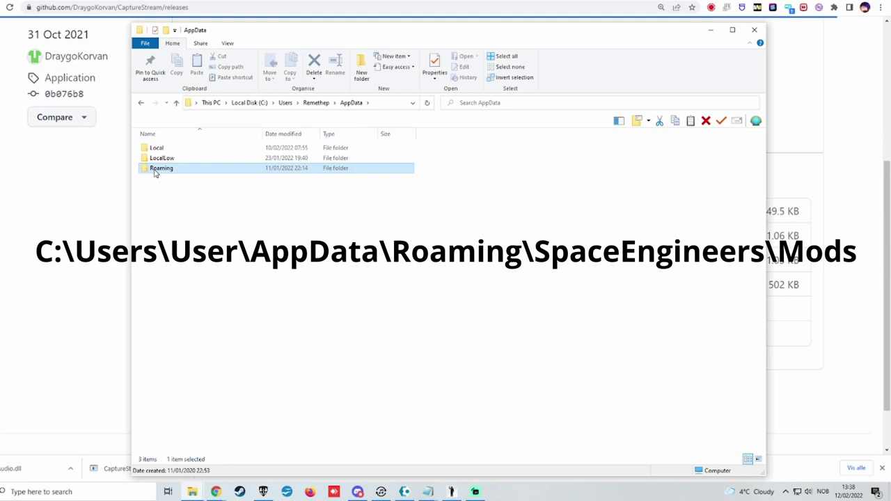
scroll(160, 265, down, 10)
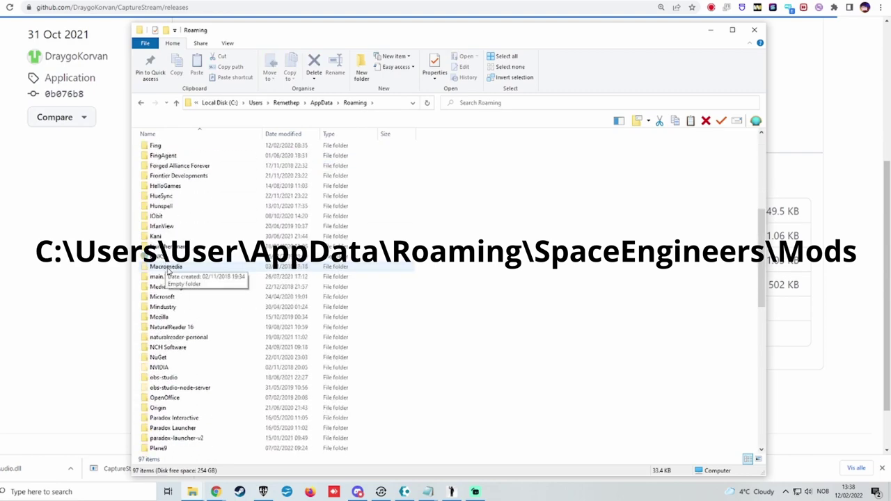
scroll(162, 357, down, 3)
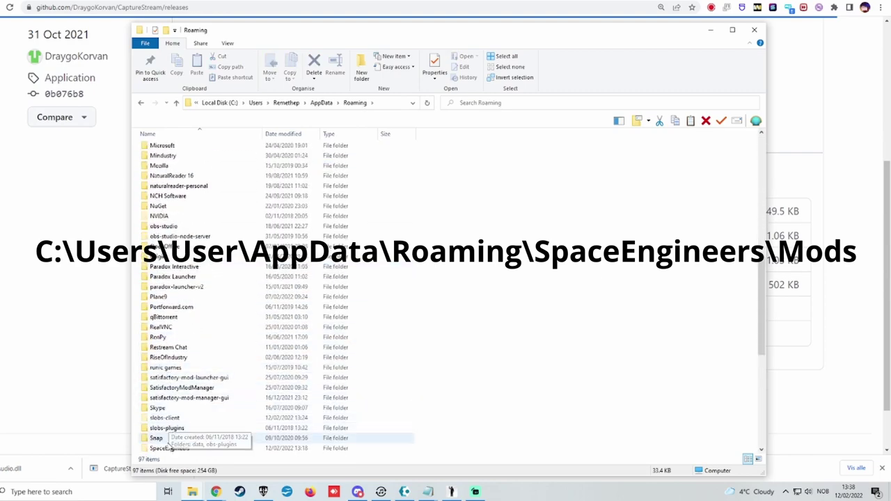
double_click(169, 450)
double_click(158, 179)
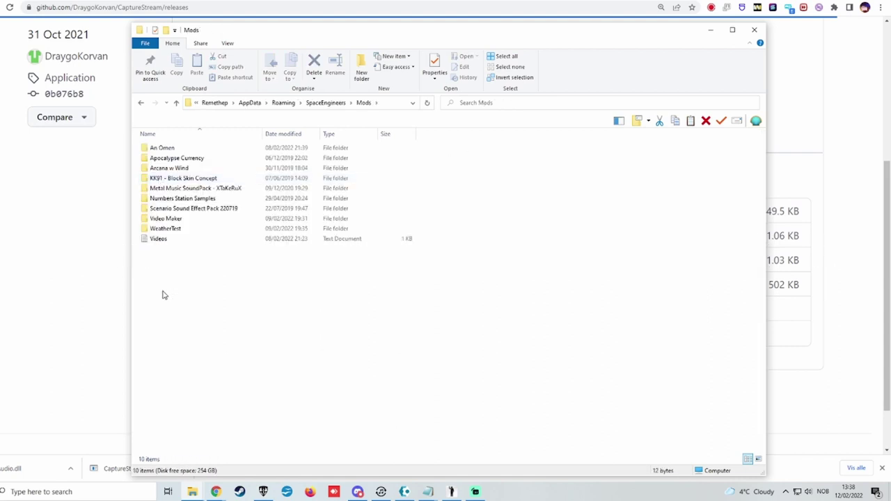
- Create a new folder named Video Mod Awesome in Mods
right_click(163, 295)
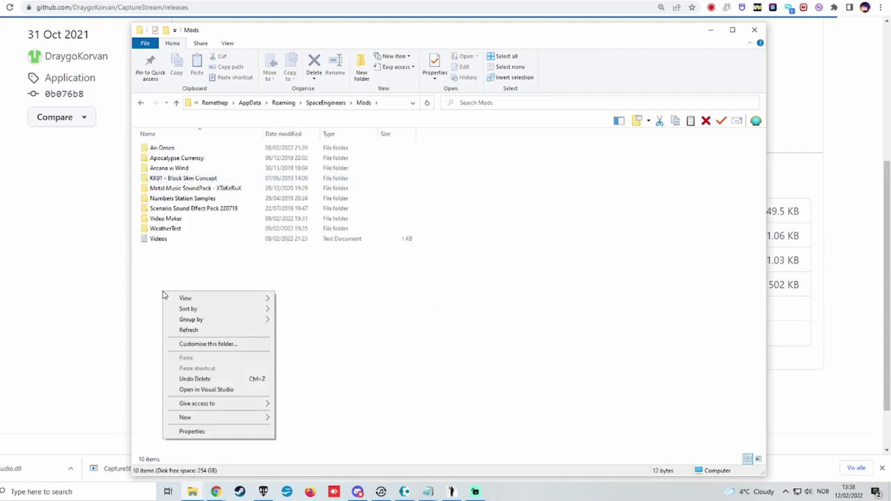
mouse_move(202, 419)
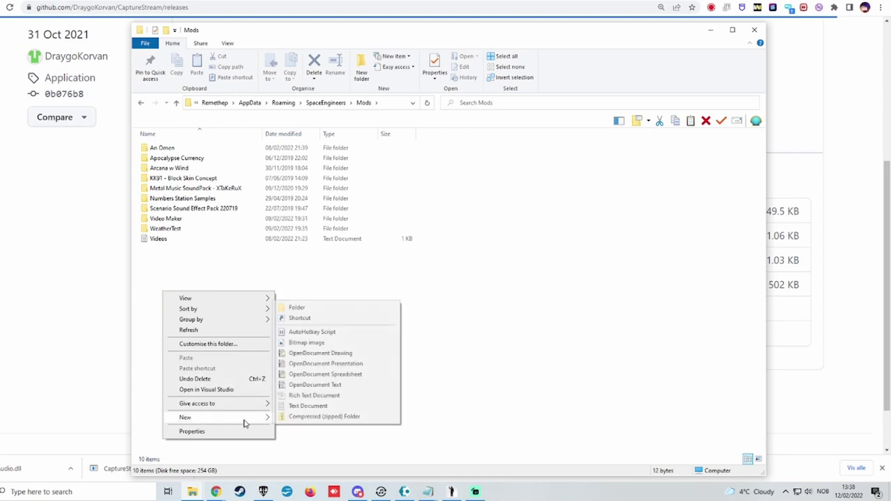
click(310, 317)
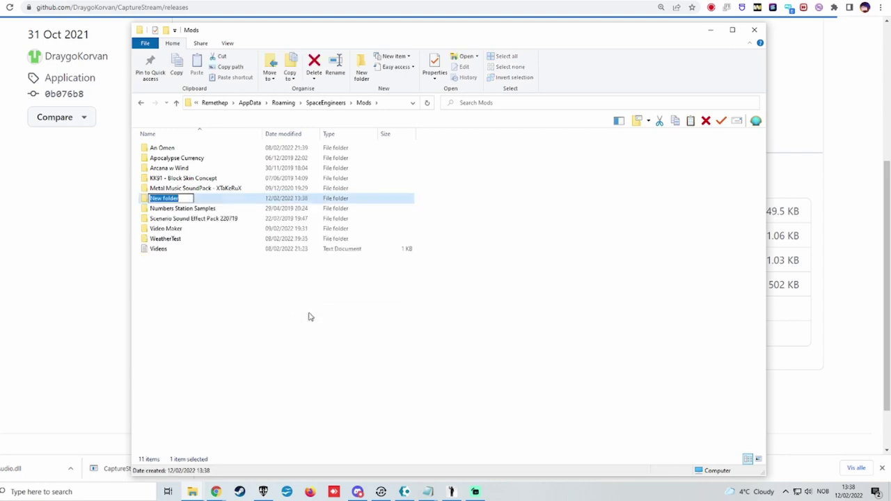
text(V)
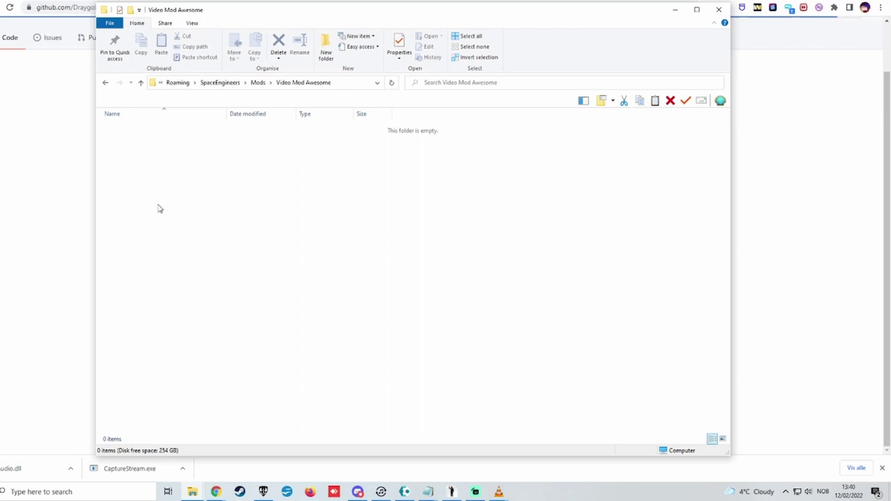
- Create a Data folder inside Video Mod Awesome and open it
right_click(158, 209)
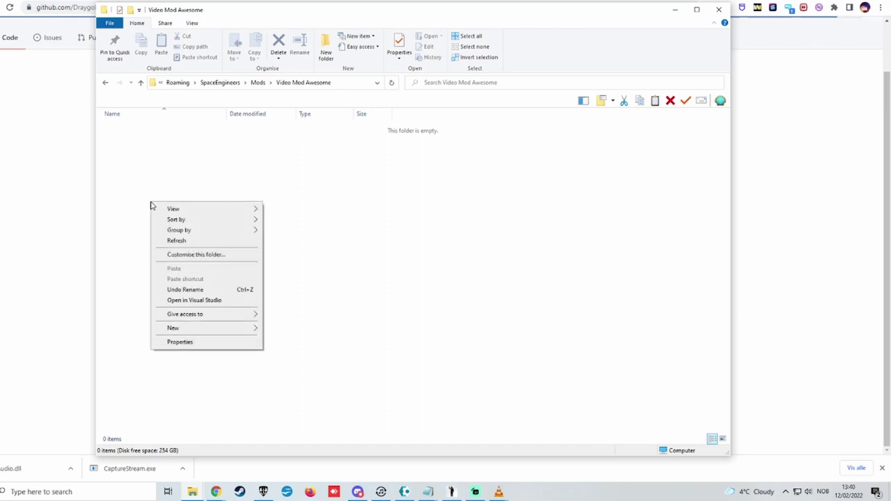
mouse_move(201, 328)
click(287, 330)
text(Data)
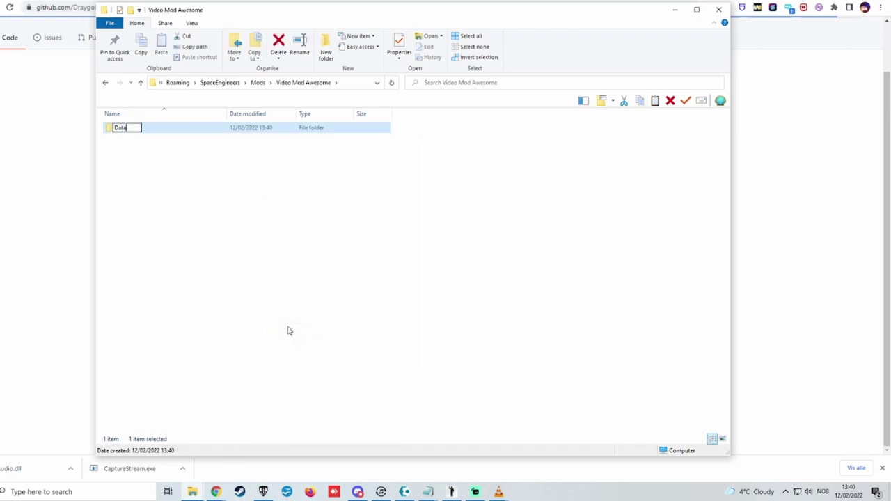
key(Return)
key(Return)
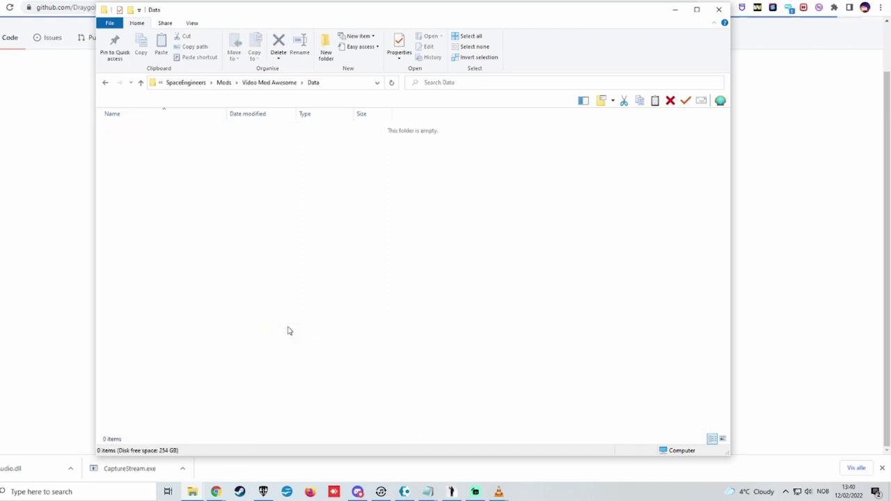
- Create a Videos folder inside Data and open it
right_click(147, 250)
mouse_move(207, 372)
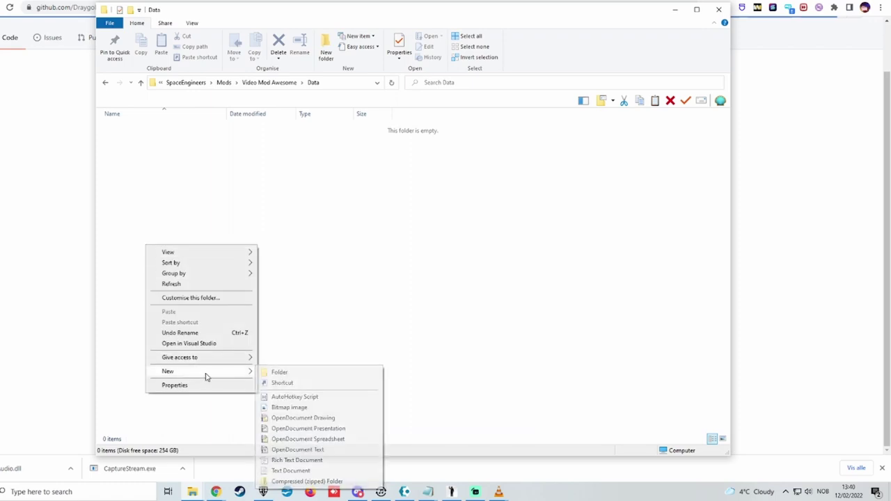
click(293, 374)
text(Videos)
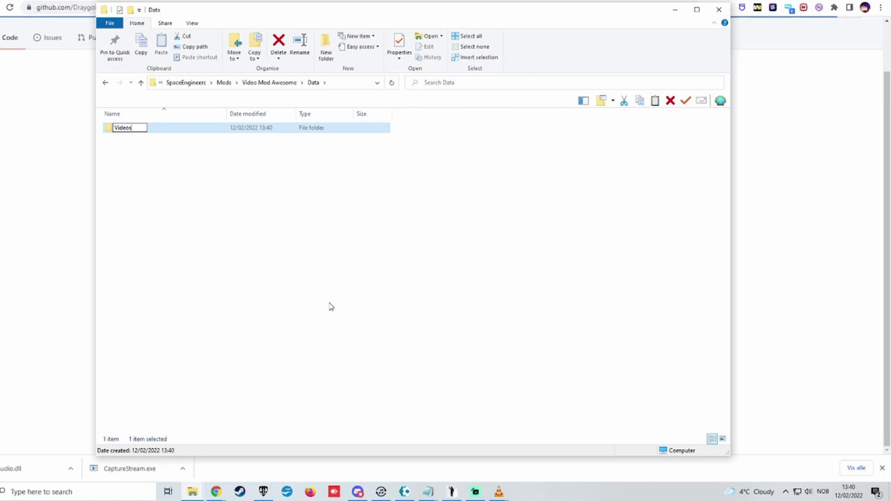
key(Return)
key(Return)
- Add a new empty text document named Videos in the Videos folder
right_click(165, 204)
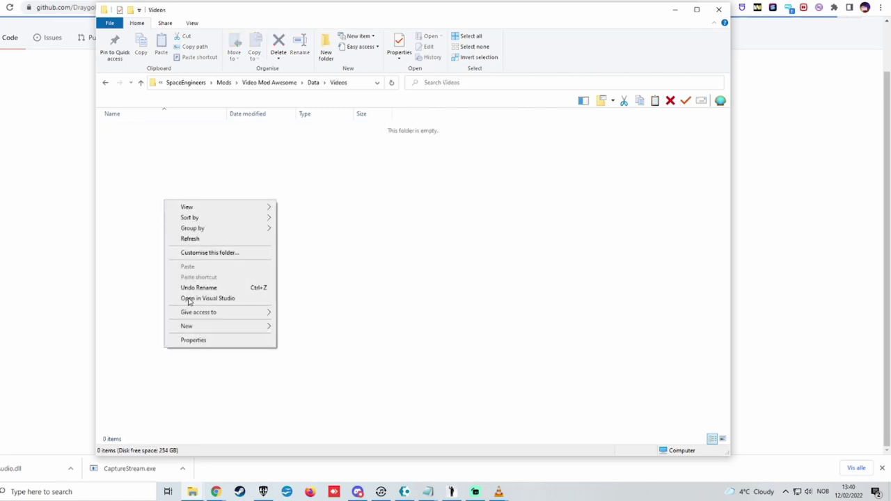
mouse_move(202, 327)
click(327, 426)
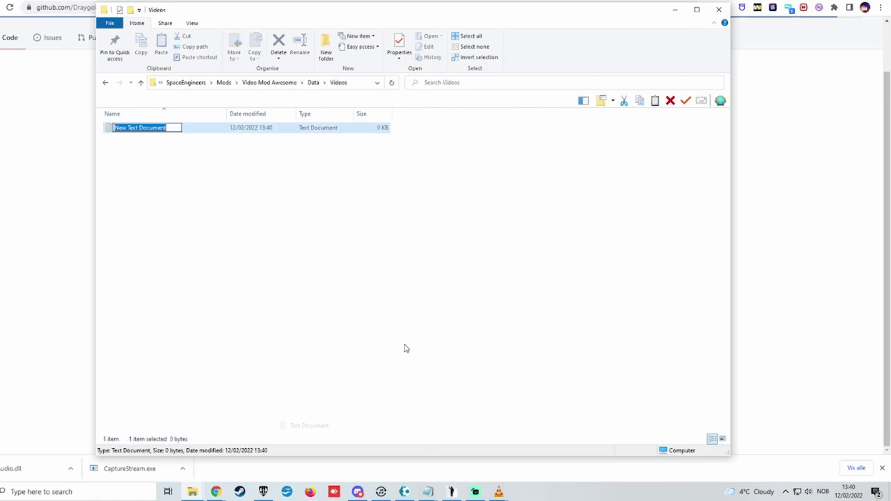
text(V)
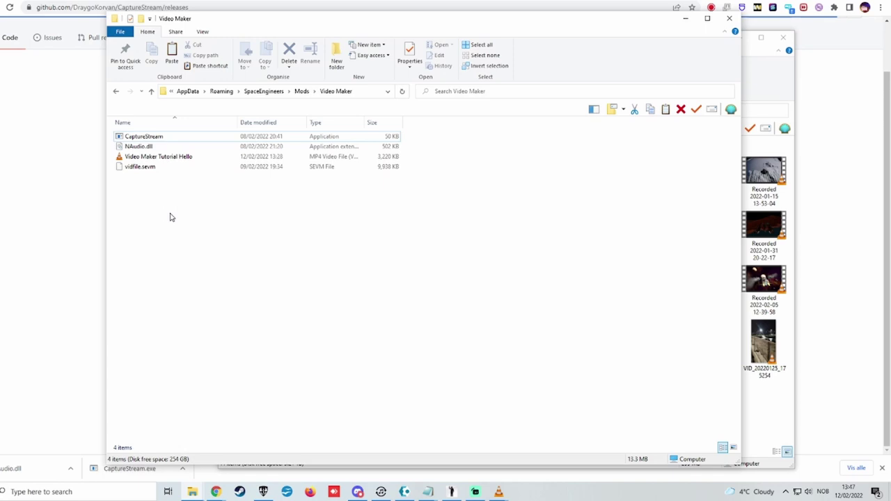
- Select the CaptureStream application file in the Mods\Video Maker folder
click(149, 142)
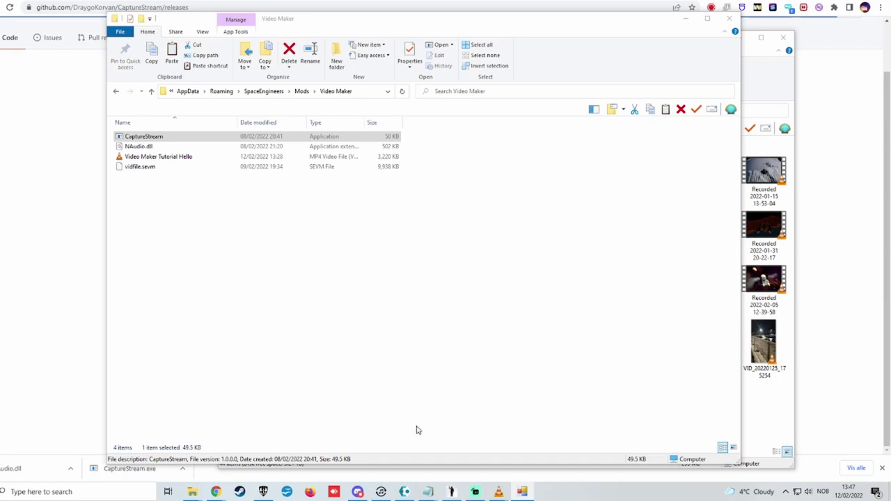
- Restore the VLC tutorial window, show it fullscreen and resume playback
mouse_move(504, 492)
click(534, 427)
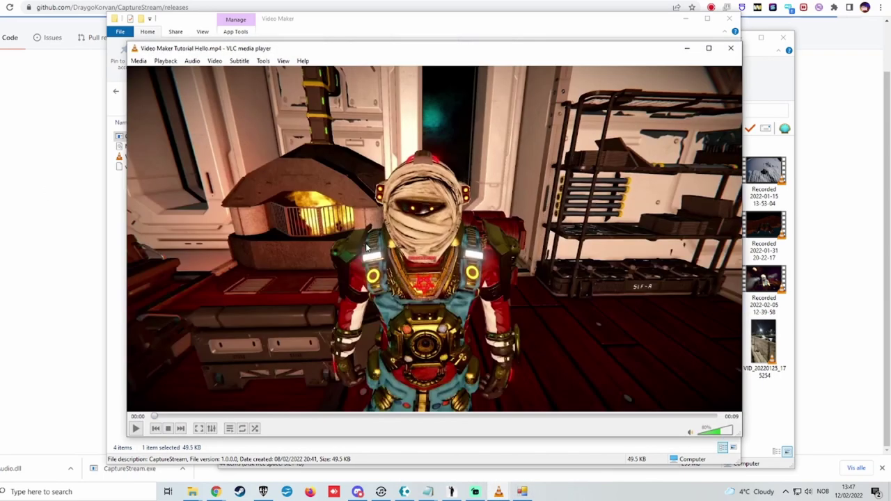
double_click(367, 247)
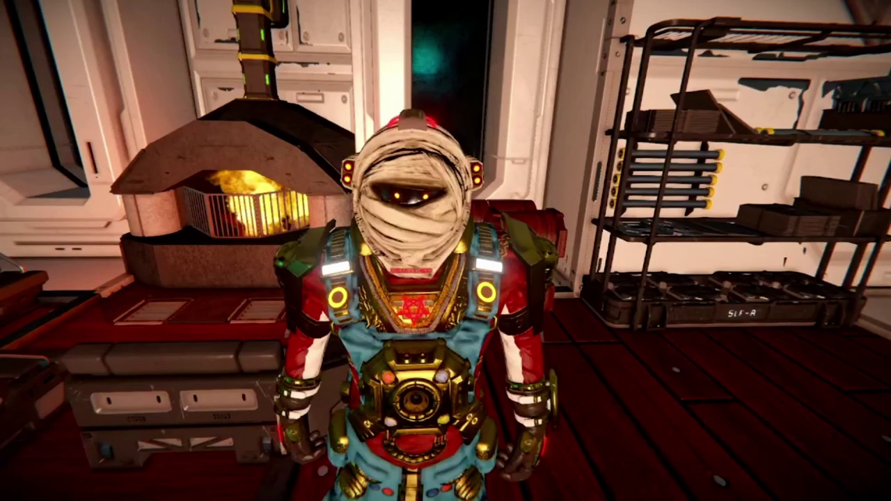
key(alt+Tab)
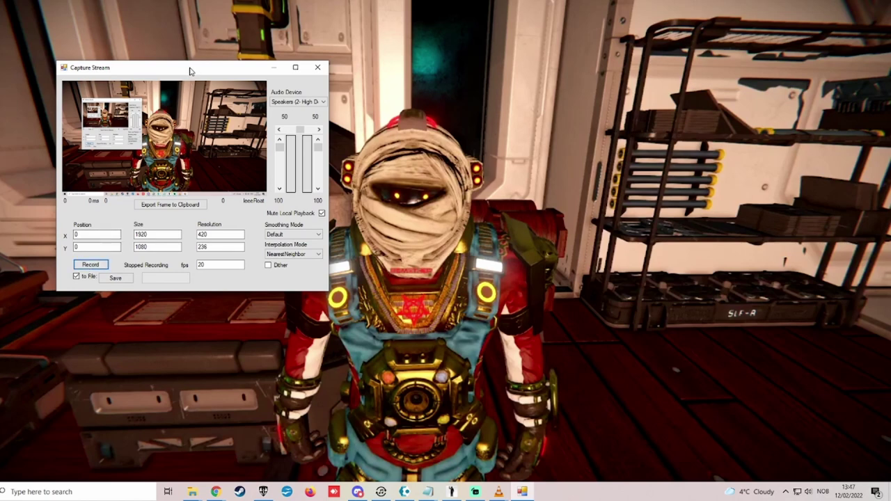
key(alt+Tab)
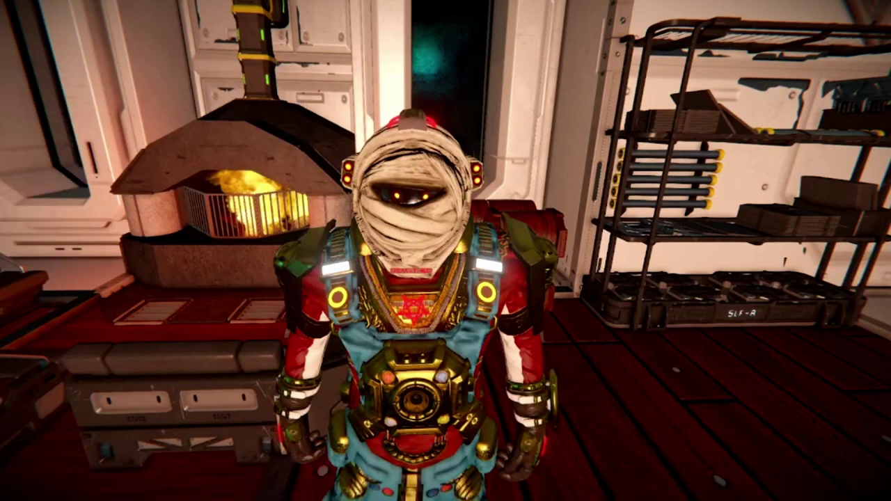
key(space)
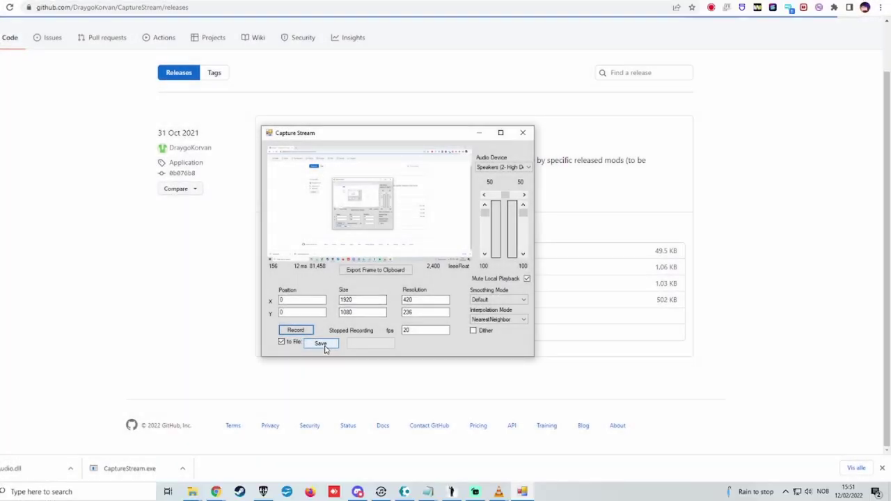
- Save the CaptureStream recording as Video Maker Tutorial Hello in Mods\Video Mod Awesome\Data\Videos
click(325, 347)
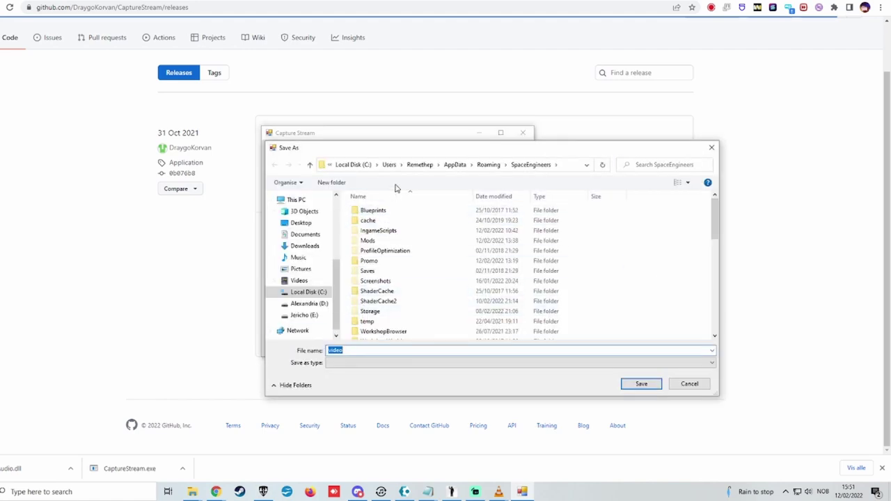
double_click(369, 241)
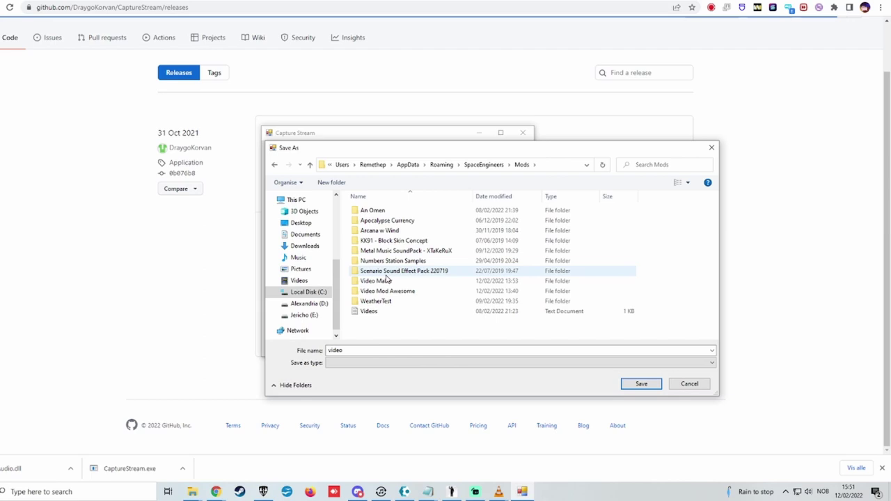
double_click(390, 291)
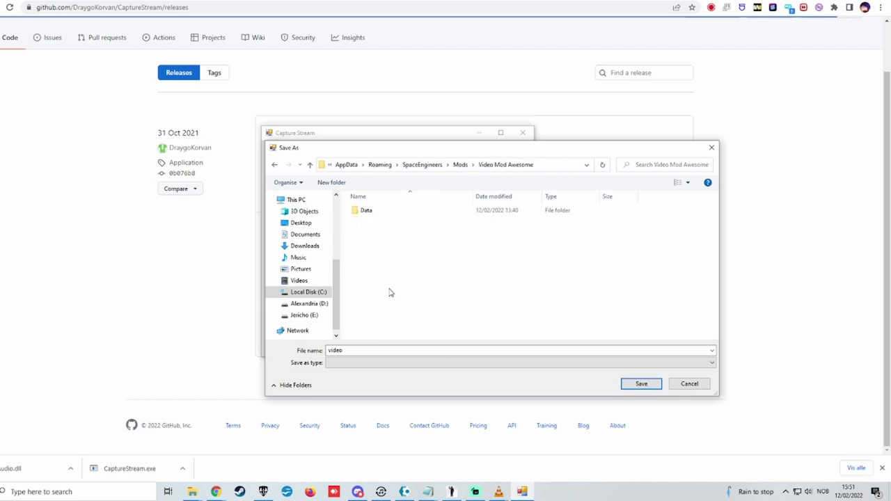
double_click(374, 215)
double_click(373, 216)
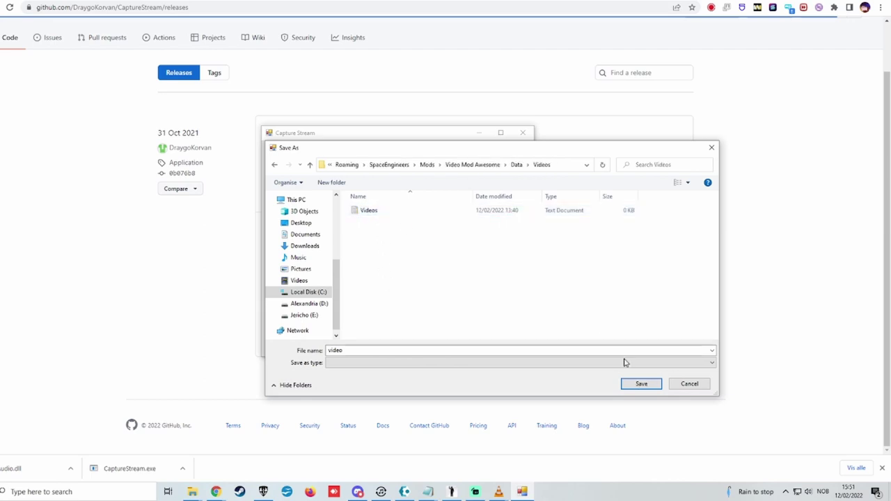
double_click(388, 349)
text(Video Maker Tutorial Hello)
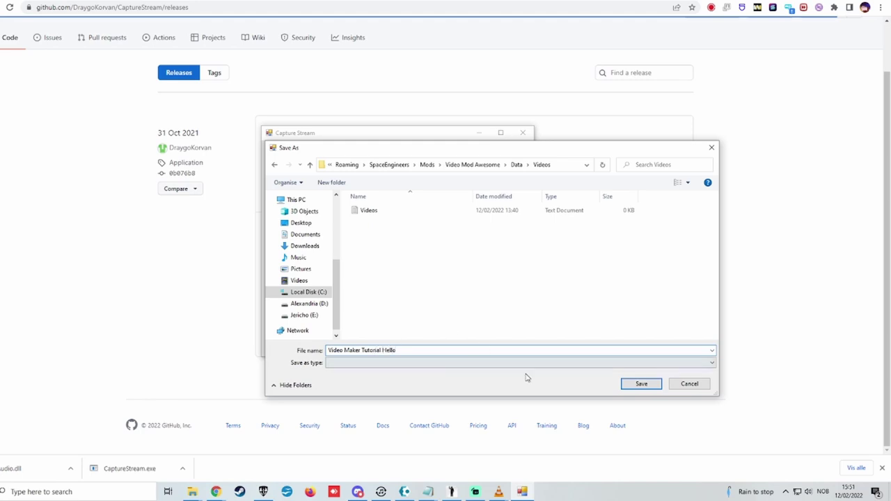
click(641, 383)
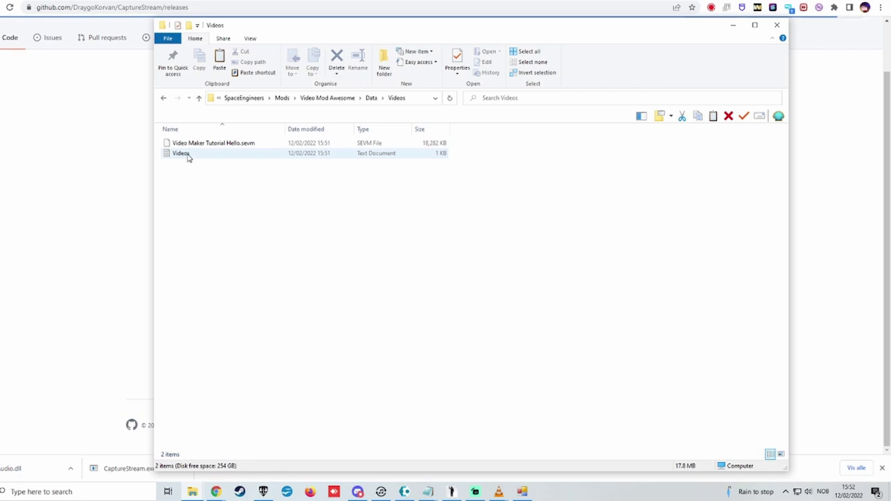
- View the Videos text file in Notepad, confirming it lists Video Maker Tutorial Hello.sevm, then close it
double_click(187, 156)
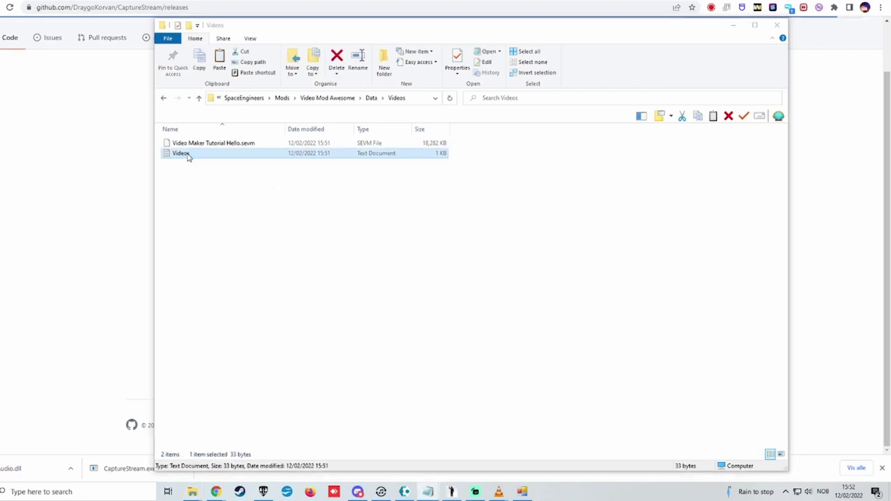
mouse_move(65, 136)
mouse_down()
mouse_move(31, 176)
mouse_move(391, 203)
mouse_move(371, 199)
mouse_up()
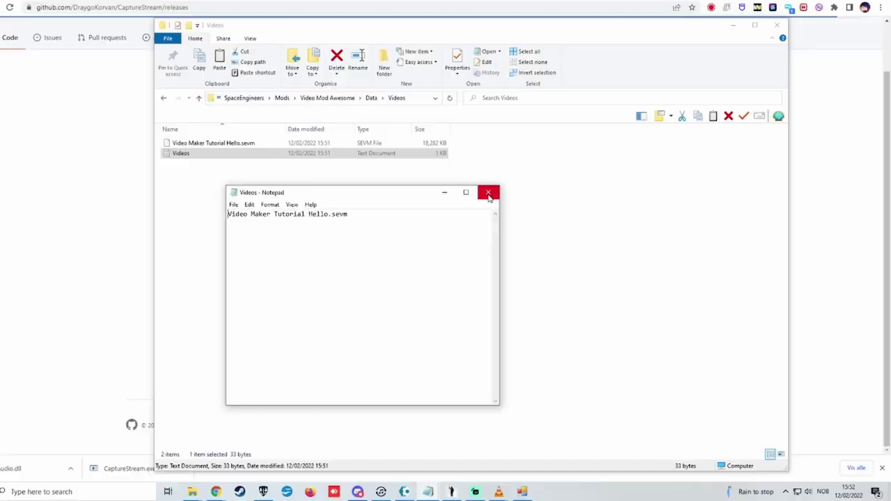
click(488, 195)
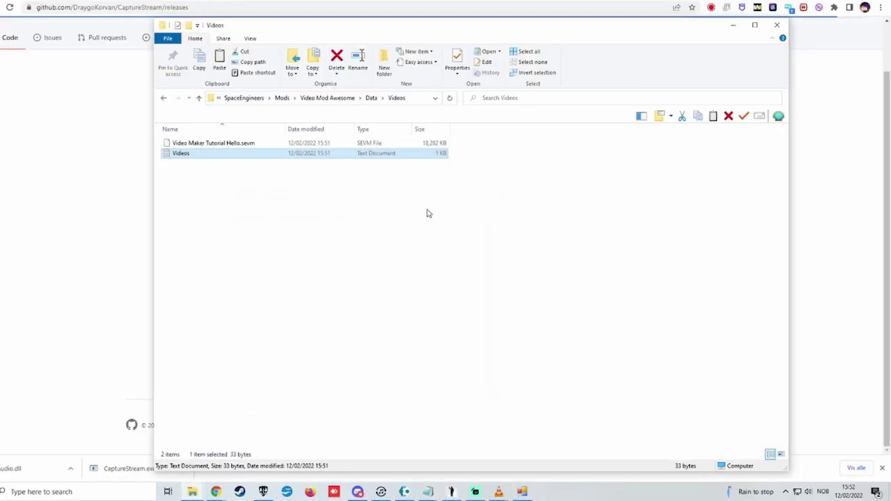
click(777, 25)
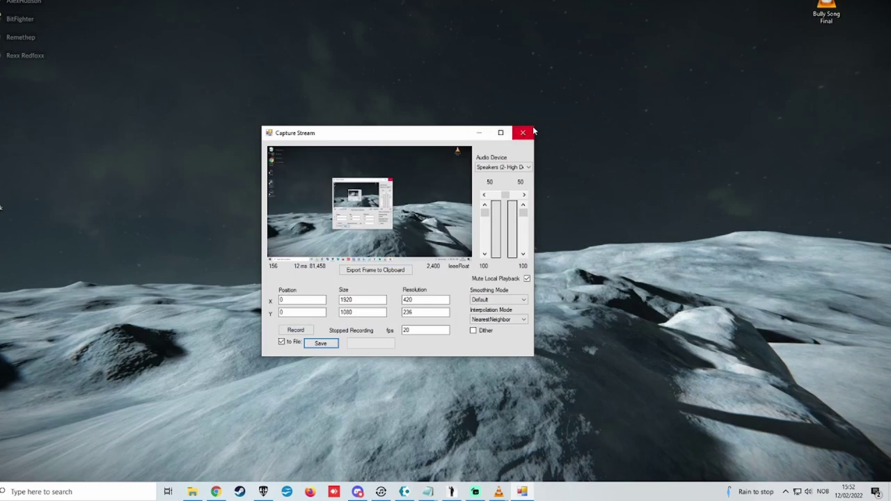
click(527, 133)
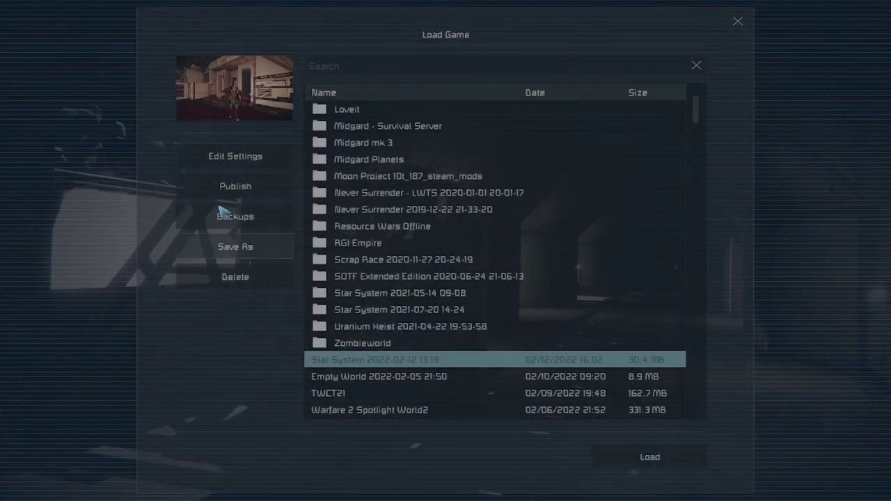
click(233, 158)
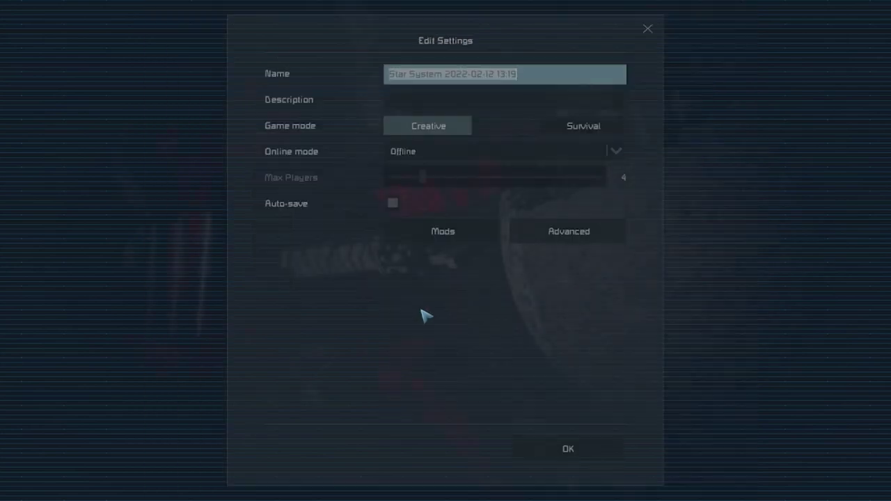
click(442, 230)
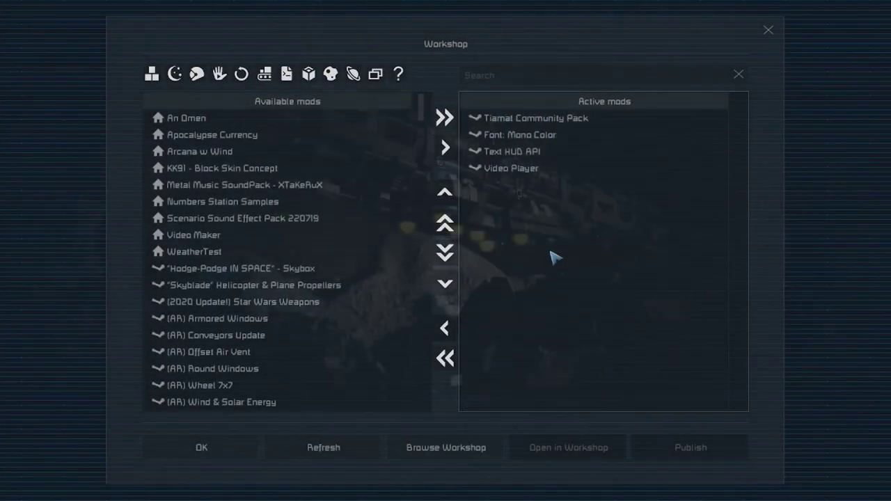
- Search 'awe', move Video Mod Awesome into Active mods and confirm with OK
mouse_move(556, 138)
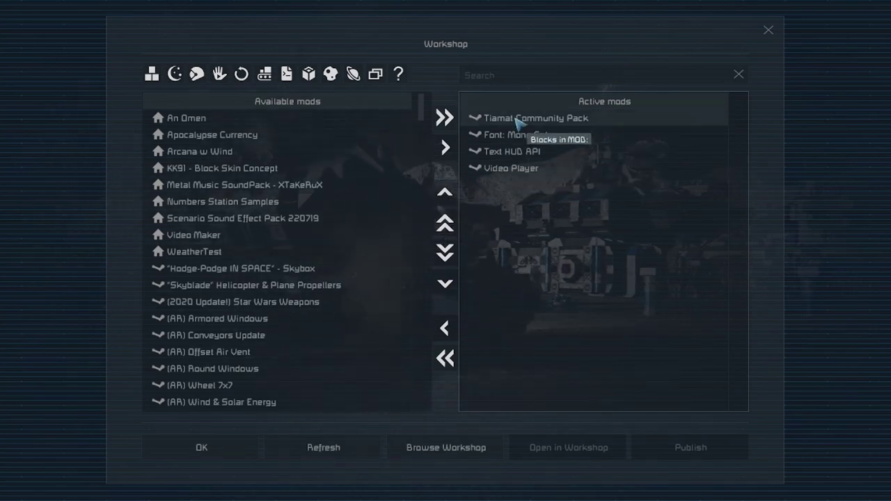
click(493, 76)
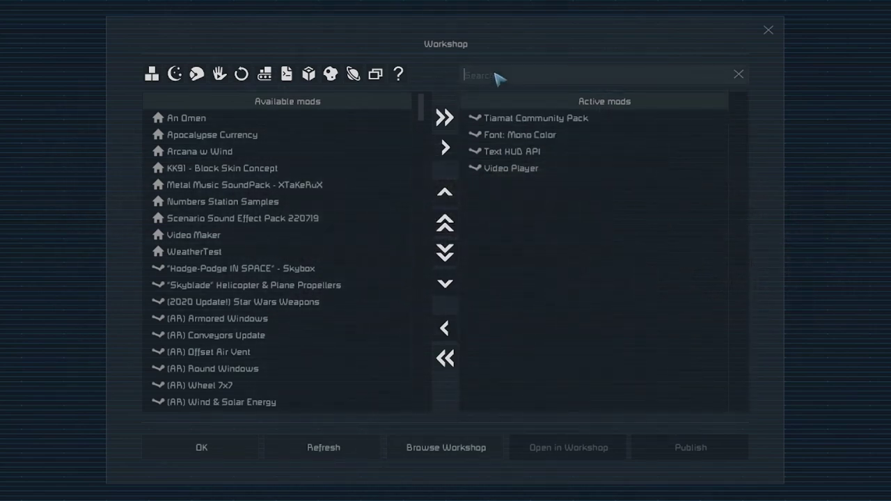
text(awe)
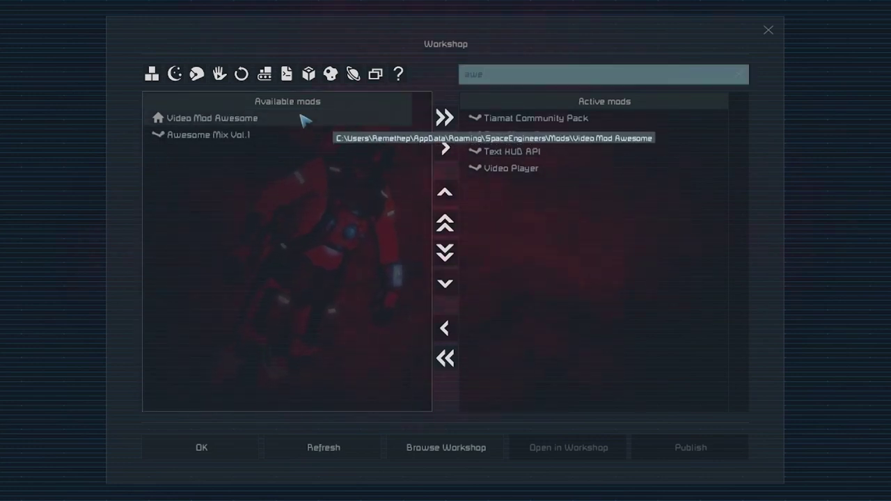
double_click(266, 120)
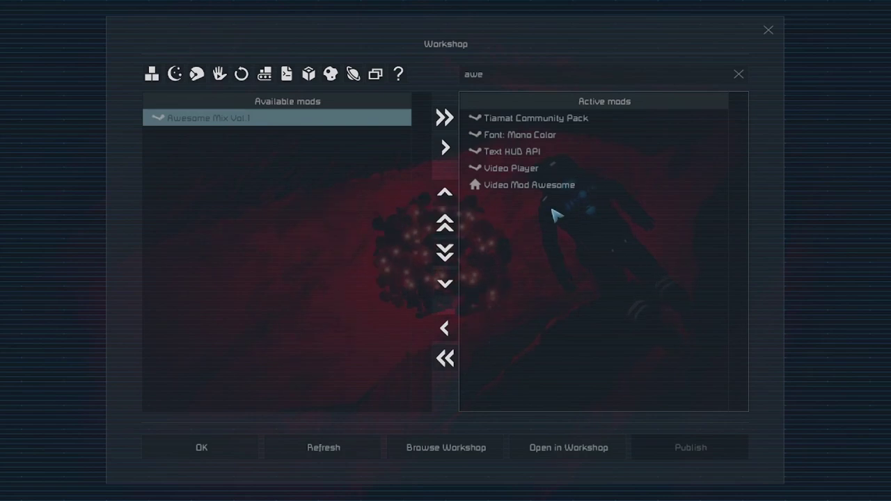
click(533, 190)
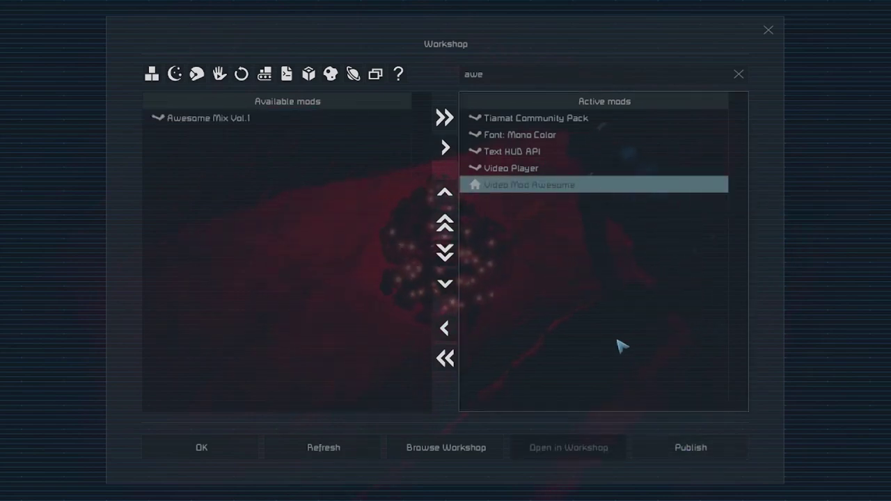
click(220, 454)
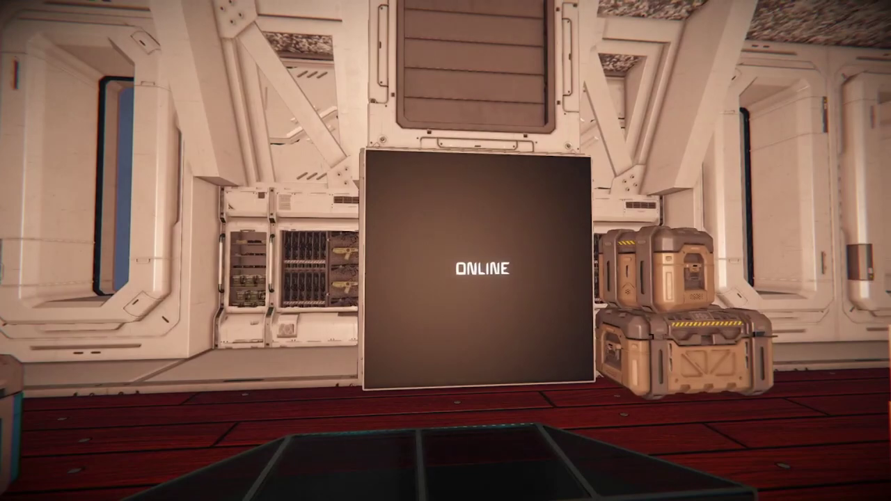
- Find the LCD Panel in the terminal with 'lcd' and set its Content to Script
text(k)
text(lcd)
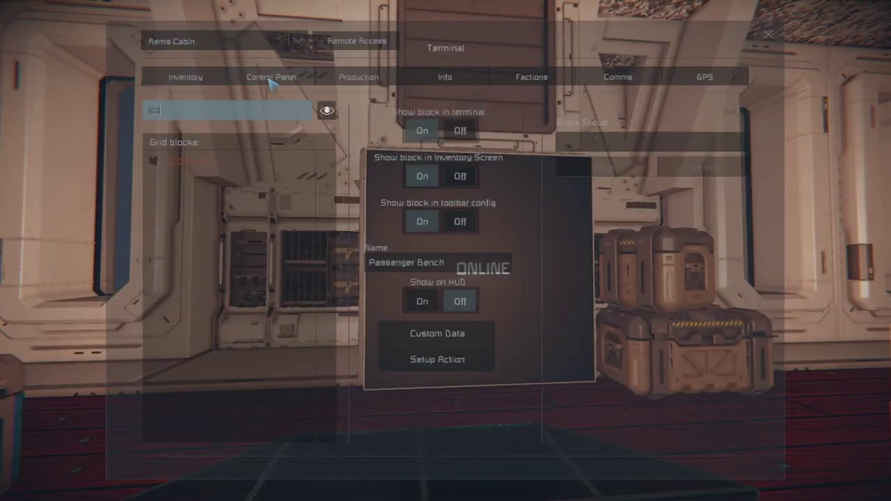
click(209, 162)
scroll(445, 322, down, 1)
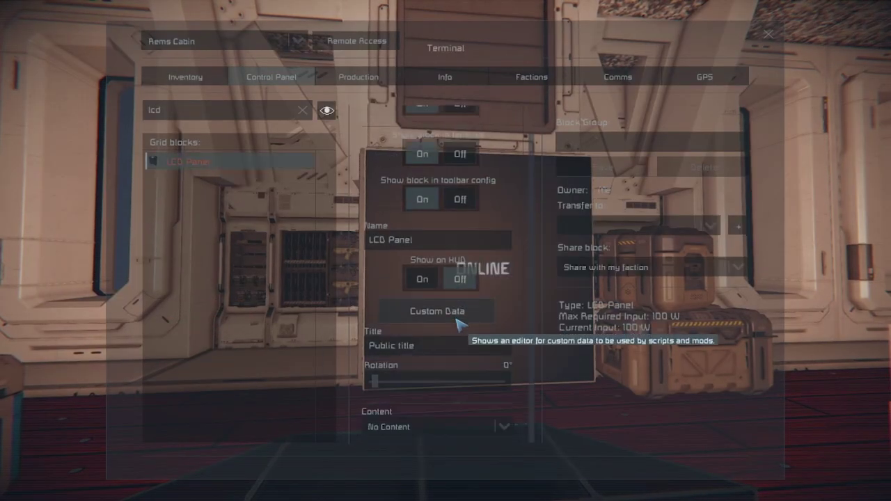
click(425, 427)
click(405, 476)
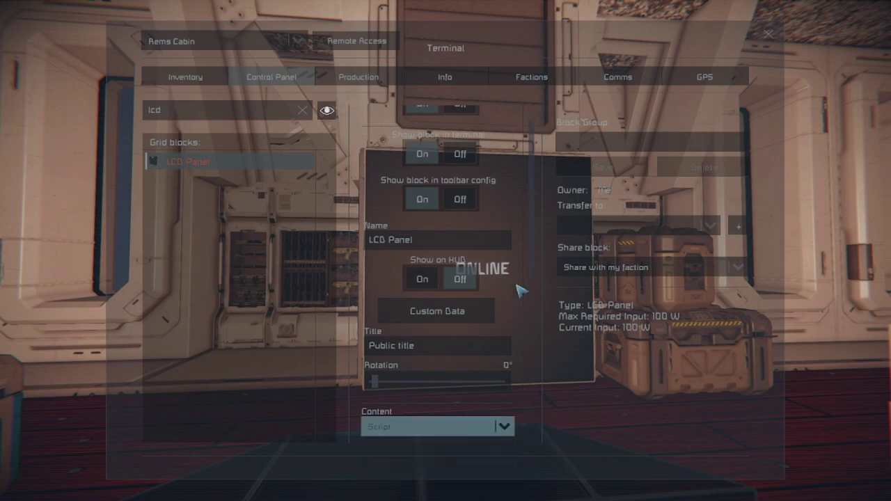
scroll(515, 288, down, 3)
scroll(410, 282, down, 2)
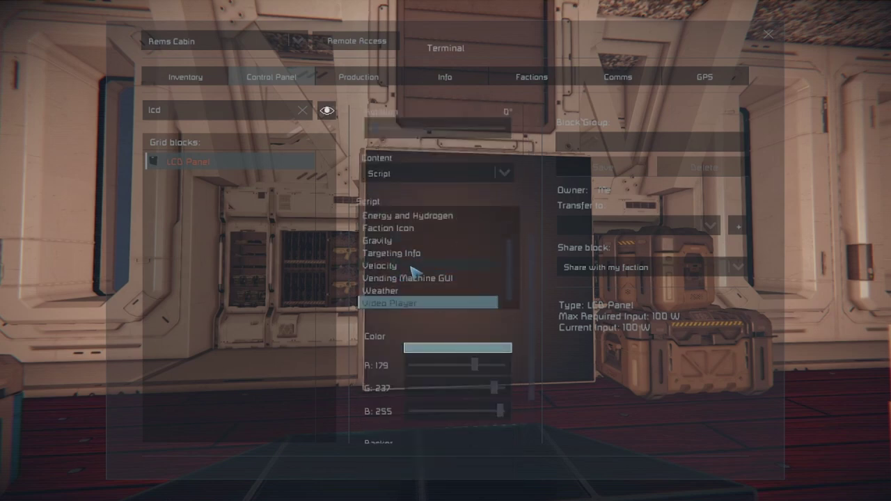
scroll(536, 277, down, 2)
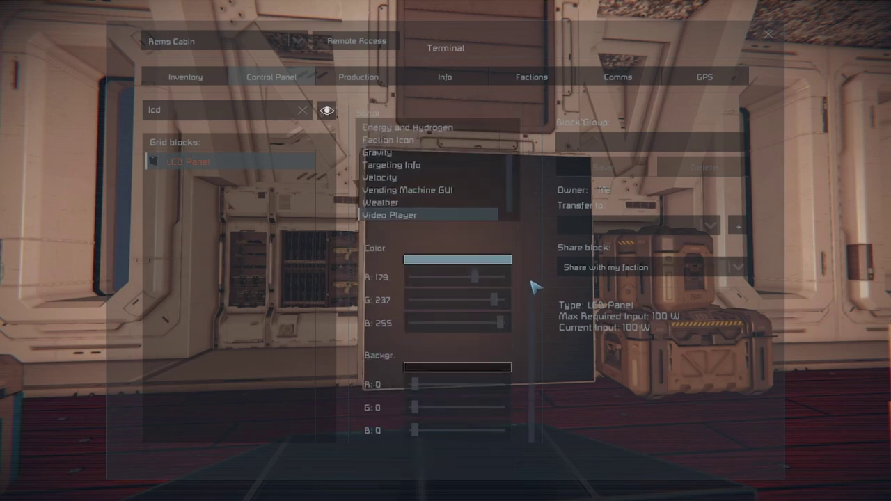
scroll(389, 362, down, 7)
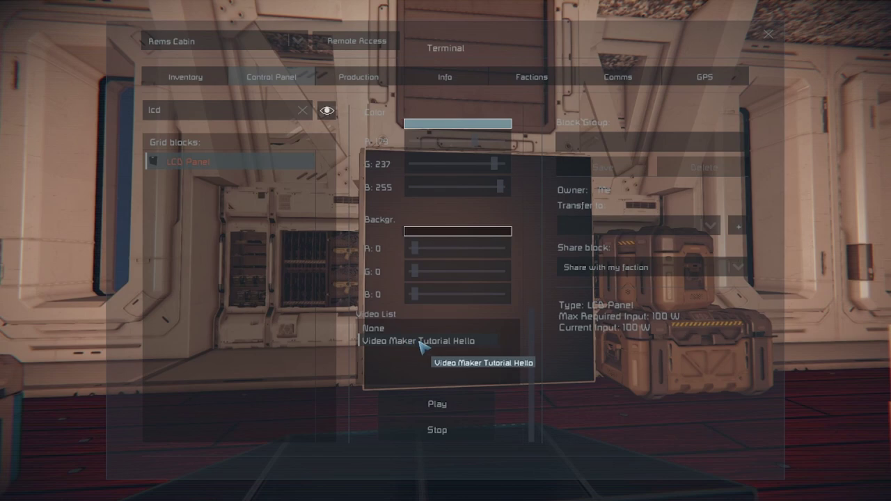
- Start the Video Maker Tutorial Hello video on the LCD panel, then return to the cabin view
click(437, 407)
key(Escape)
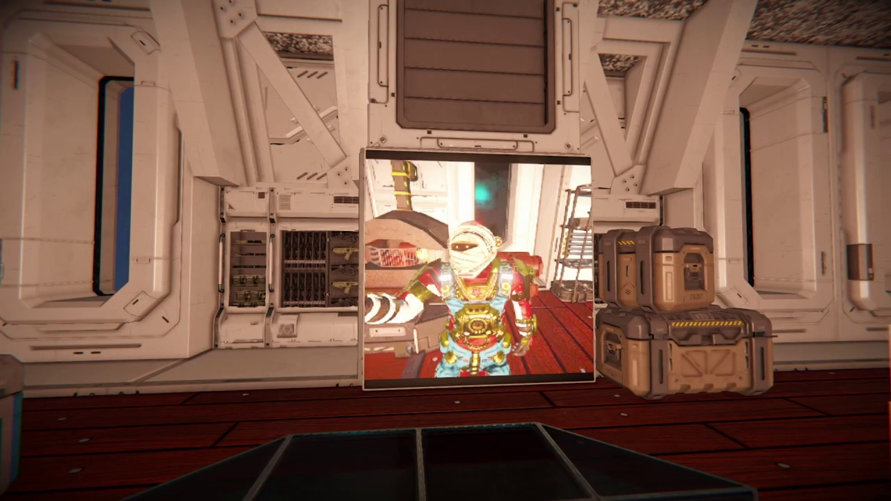